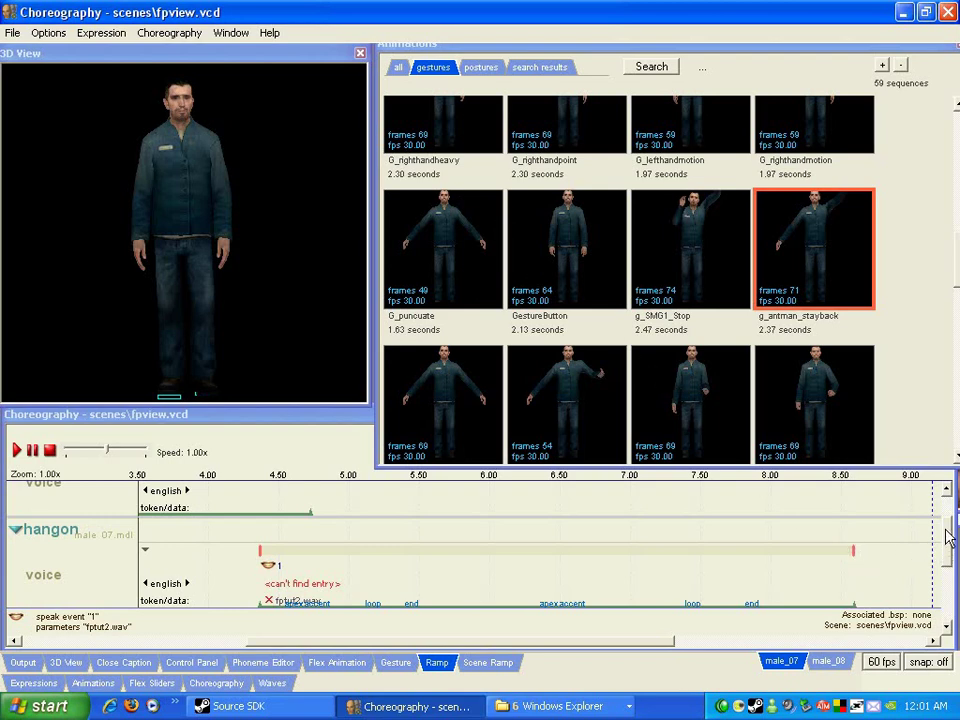
Move the scene time from 9.020 back to 3.873 seconds, then flip between Animations and Choreography
{"action": "left_click_drag", "start_coordinate": [946, 531], "coordinate": [951, 556]}
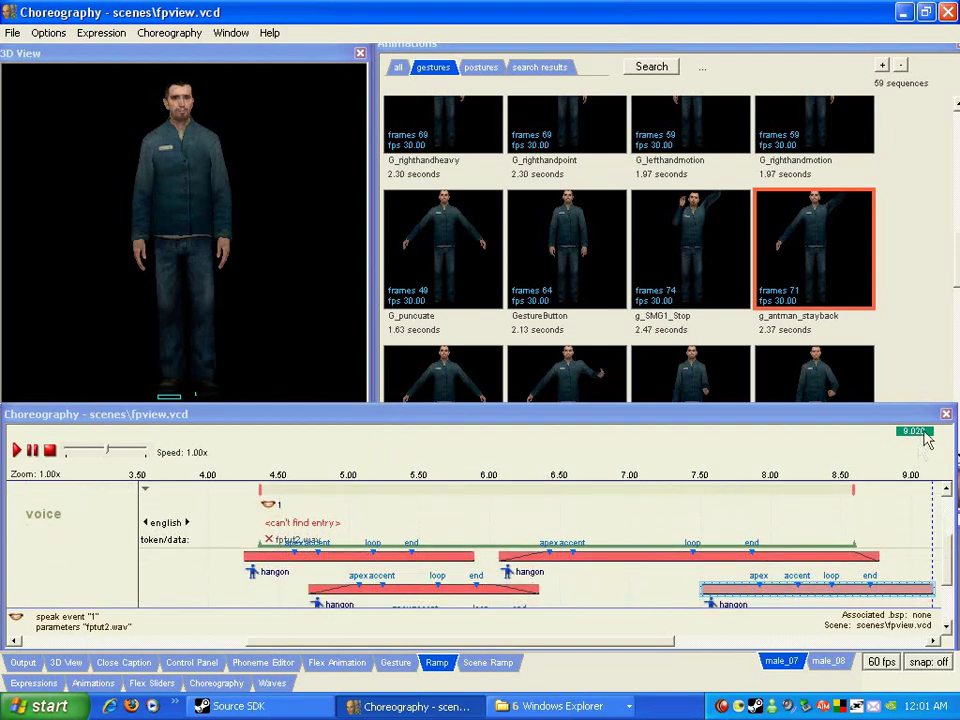
{"action": "left_click_drag", "start_coordinate": [918, 441], "coordinate": [190, 442]}
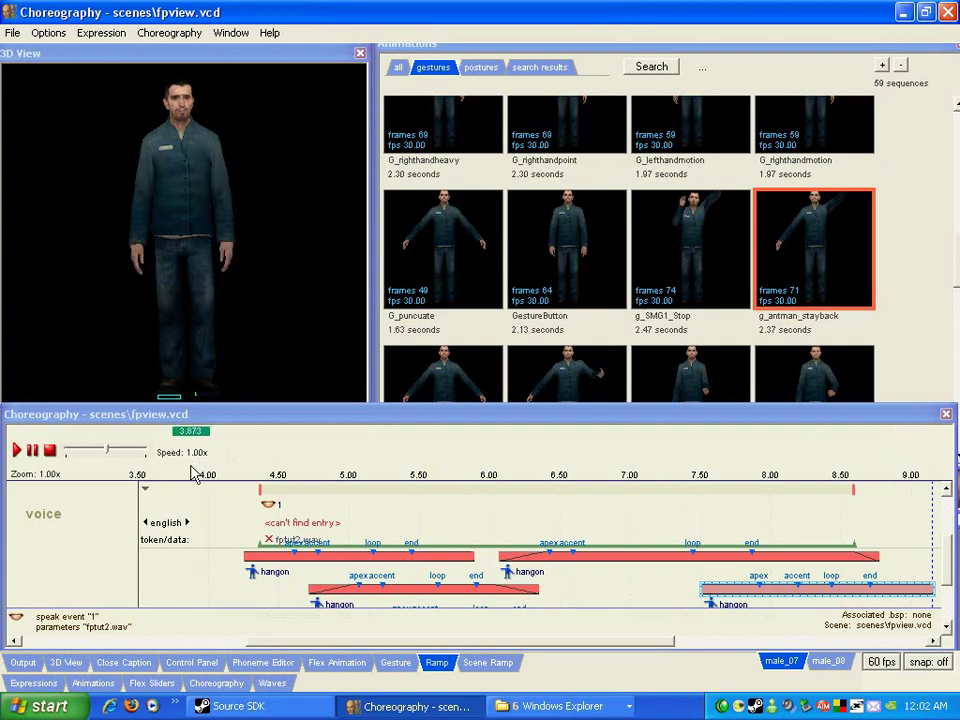
{"action": "left_click", "coordinate": [830, 246]}
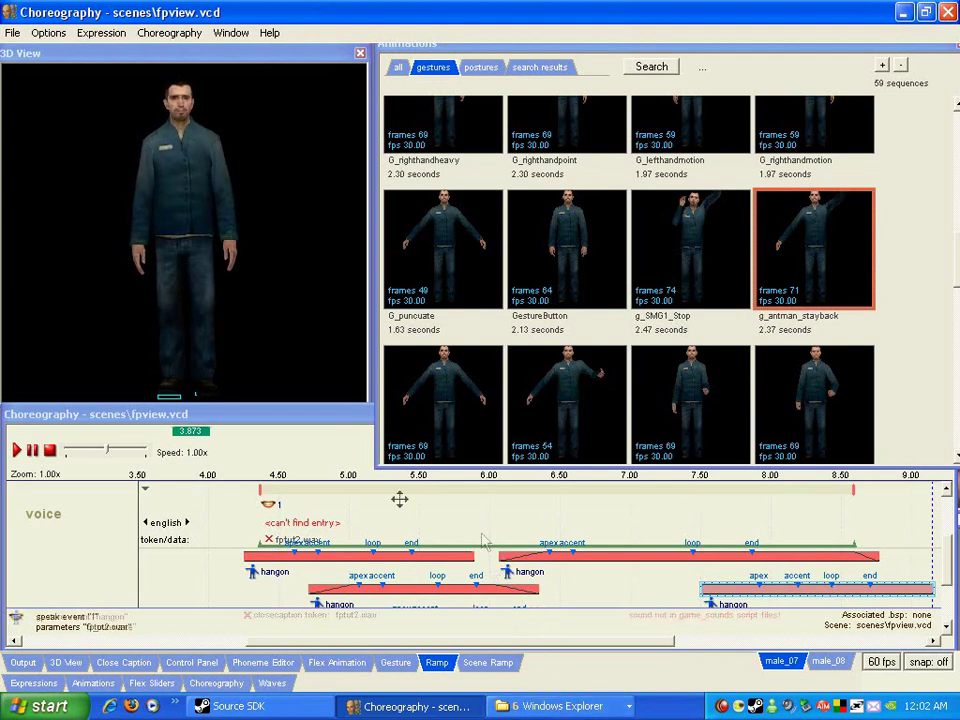
{"action": "left_click", "coordinate": [352, 424]}
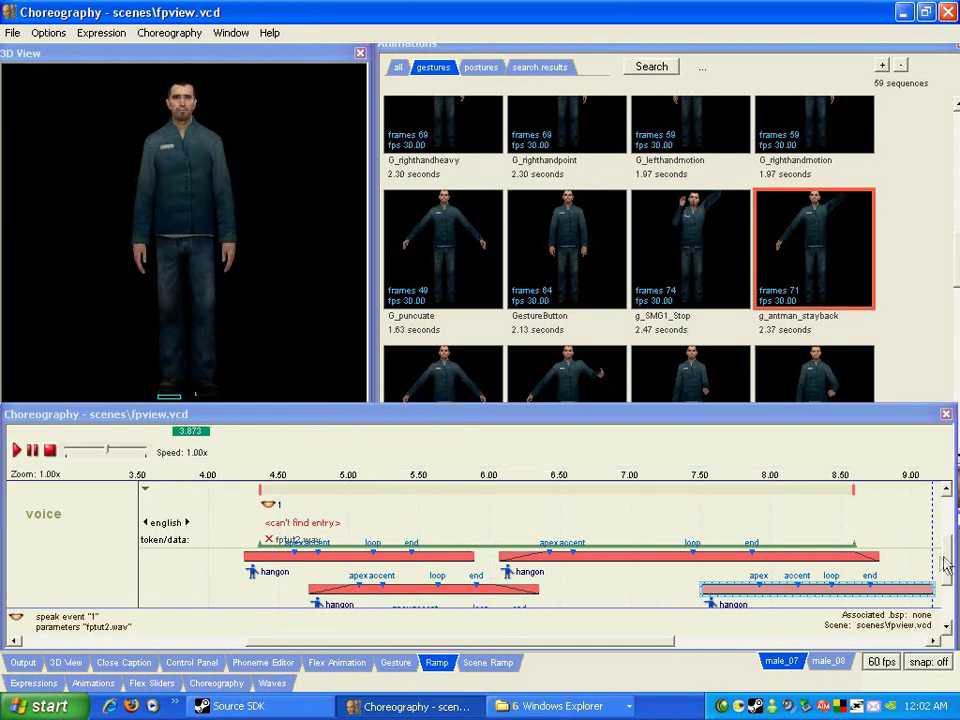
Select the hangon gesture events and scrub the scene forward to about 5.29 seconds
{"action": "left_click_drag", "start_coordinate": [946, 566], "coordinate": [948, 580]}
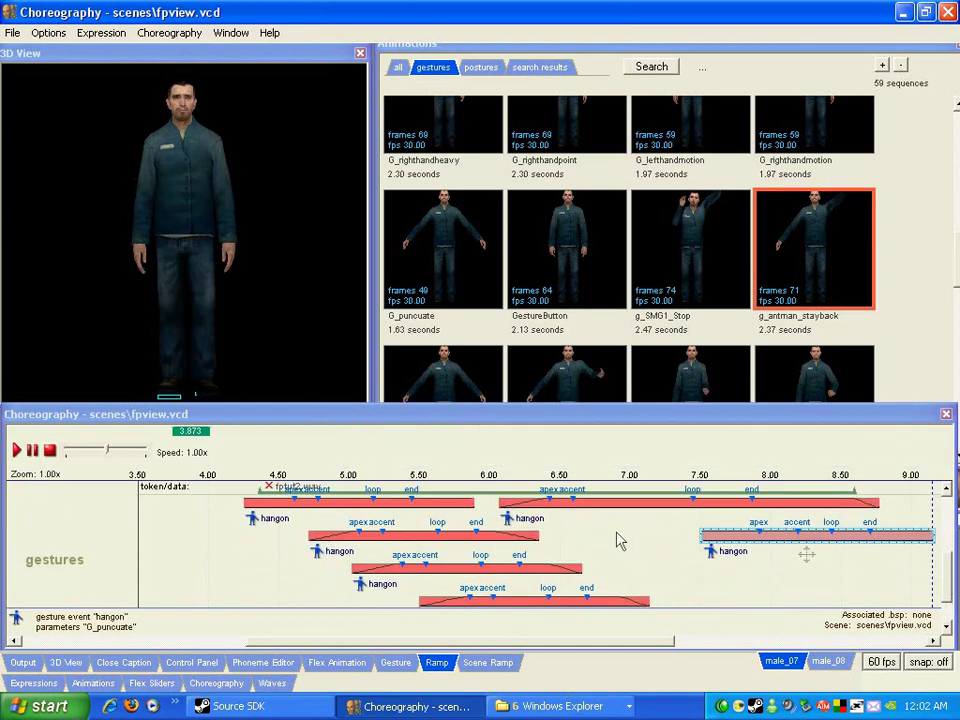
{"action": "left_click", "coordinate": [440, 505]}
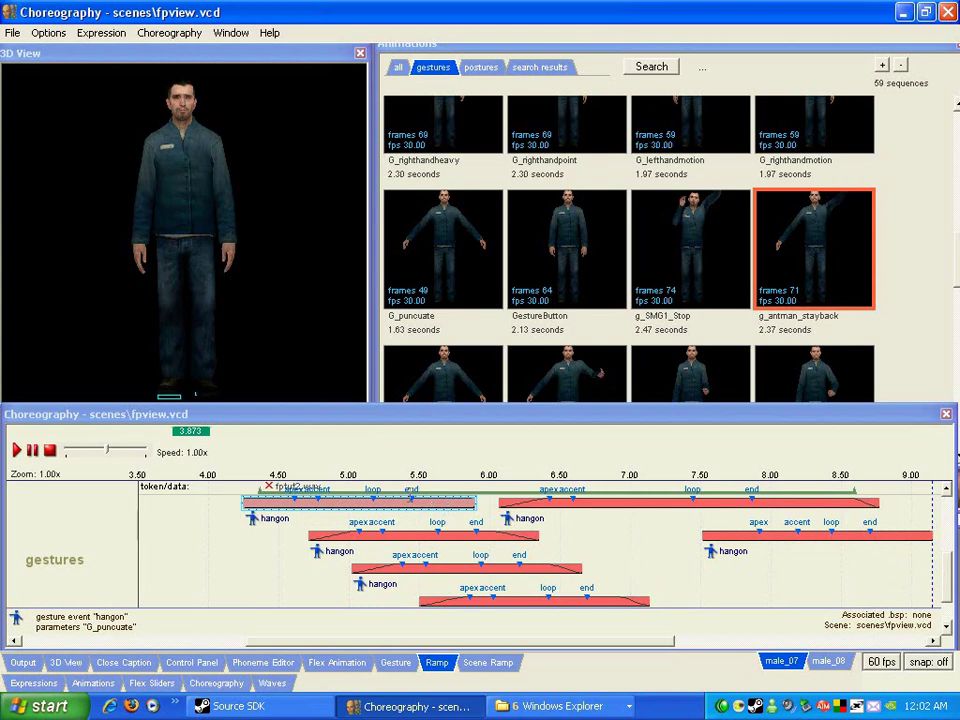
{"action": "left_click", "coordinate": [392, 536]}
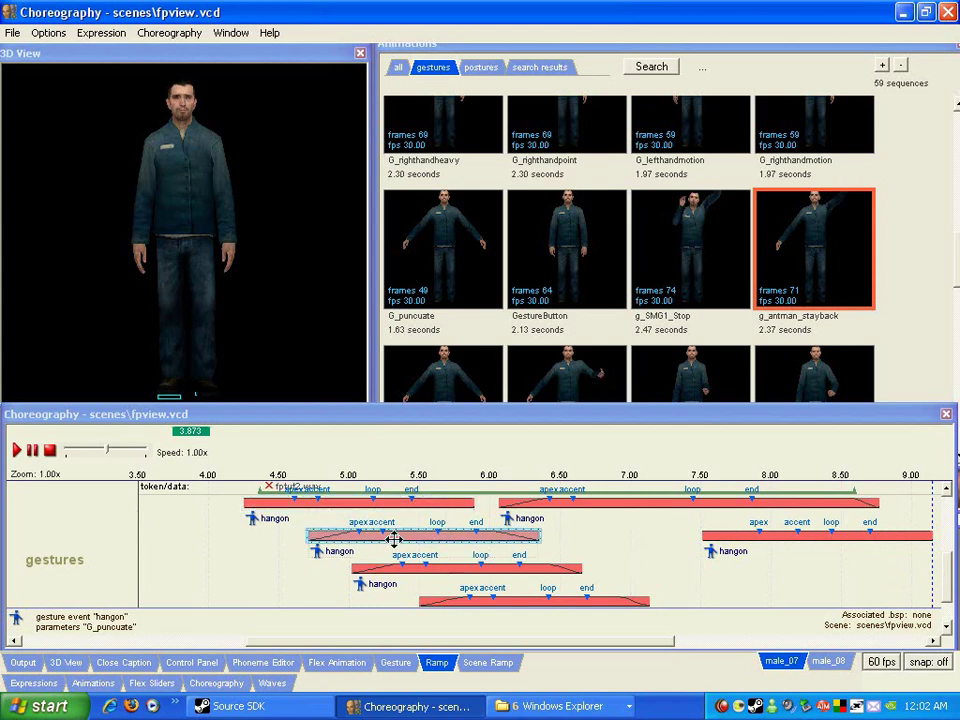
{"action": "left_click", "coordinate": [356, 503]}
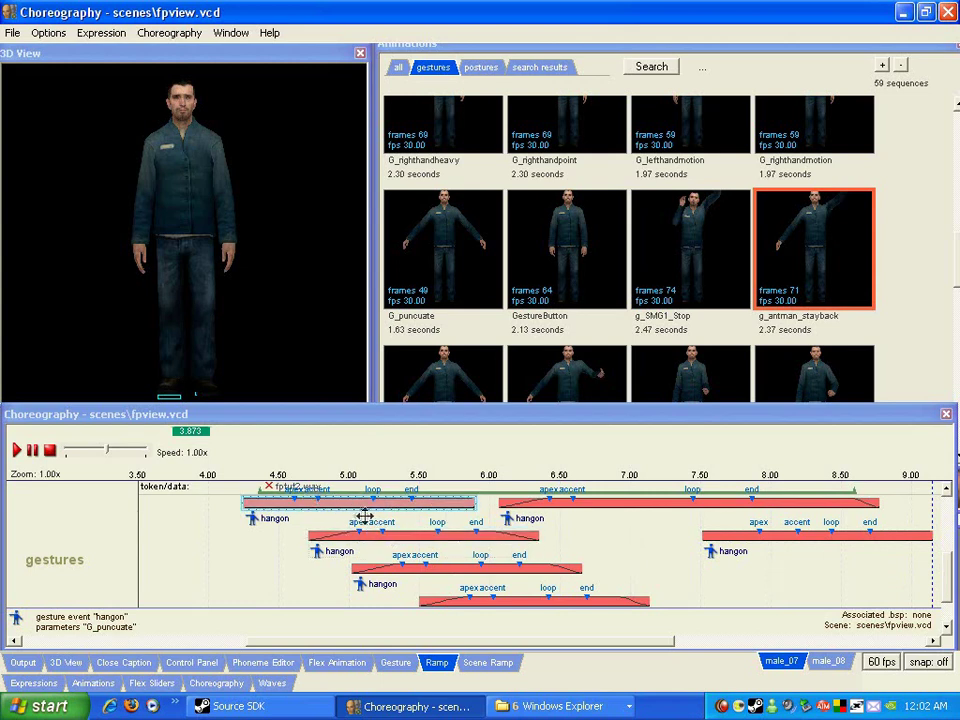
{"action": "left_click_drag", "start_coordinate": [191, 431], "coordinate": [400, 435]}
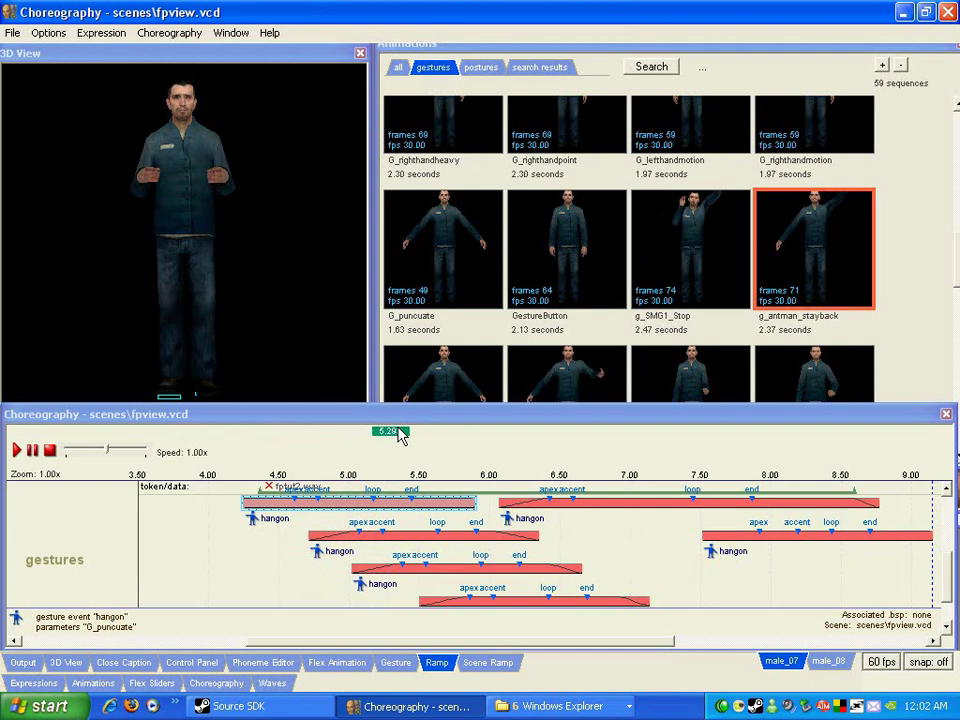
Play the scene from the start
{"action": "left_click", "coordinate": [17, 451]}
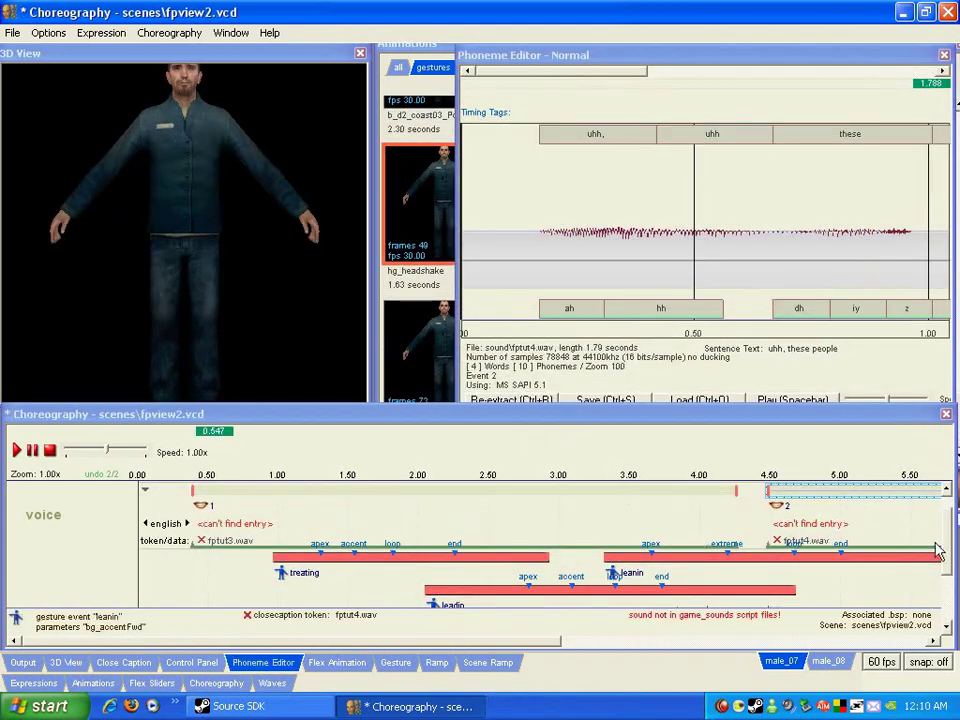
Scrub the scene to 0.974 seconds on the gestures track
{"action": "scroll", "coordinate": [700, 540], "scroll_direction": "down", "scroll_amount": 3}
{"action": "scroll", "coordinate": [420, 502], "scroll_direction": "up", "scroll_amount": 1}
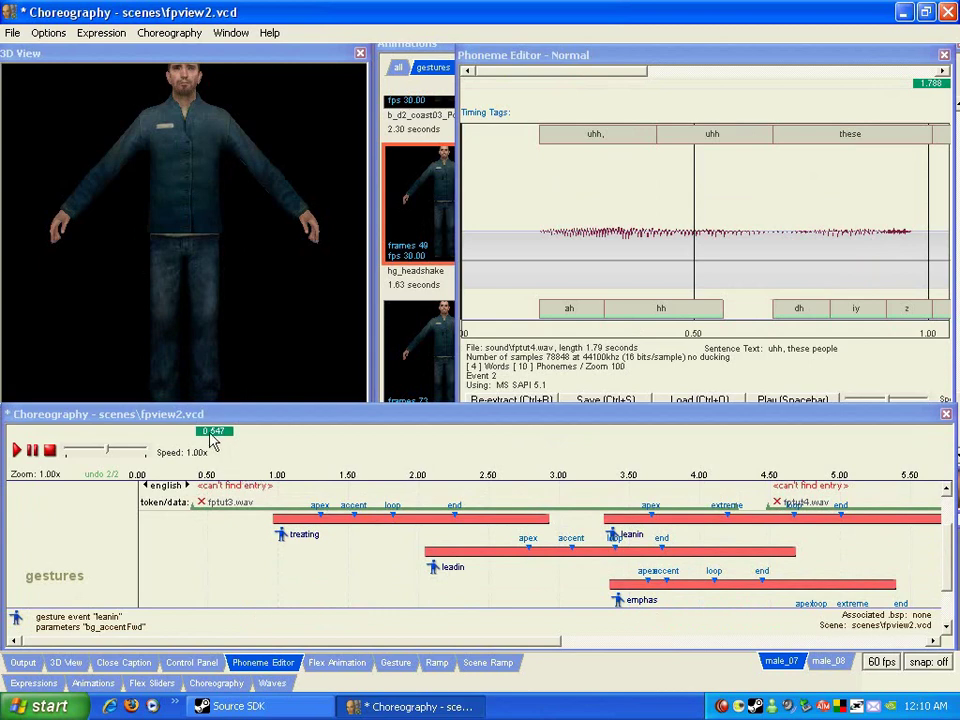
{"action": "left_click_drag", "start_coordinate": [213, 438], "coordinate": [274, 438]}
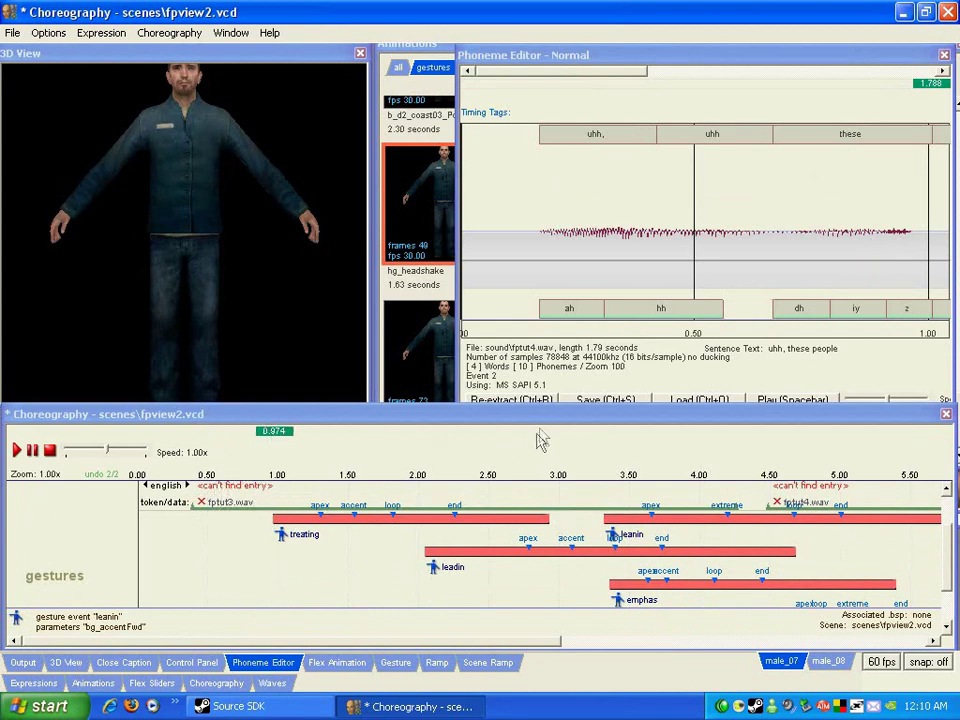
Select the treating and leadin gestures, then set the scene time to 3.274 on the leanin event
{"action": "left_click", "coordinate": [498, 533]}
{"action": "left_click", "coordinate": [493, 551]}
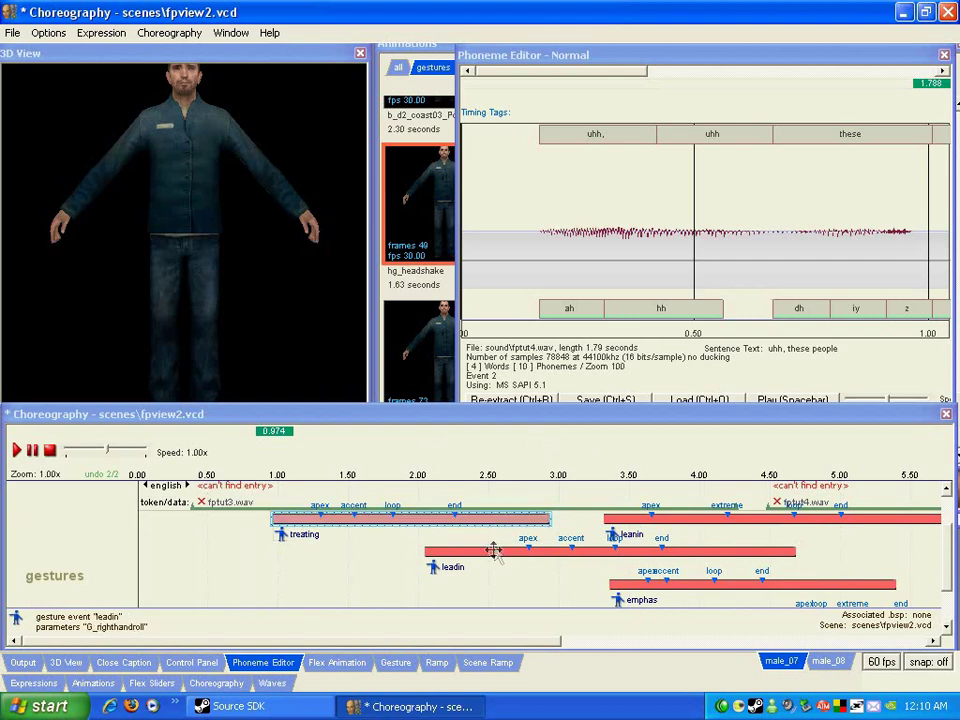
{"action": "left_click", "coordinate": [546, 520]}
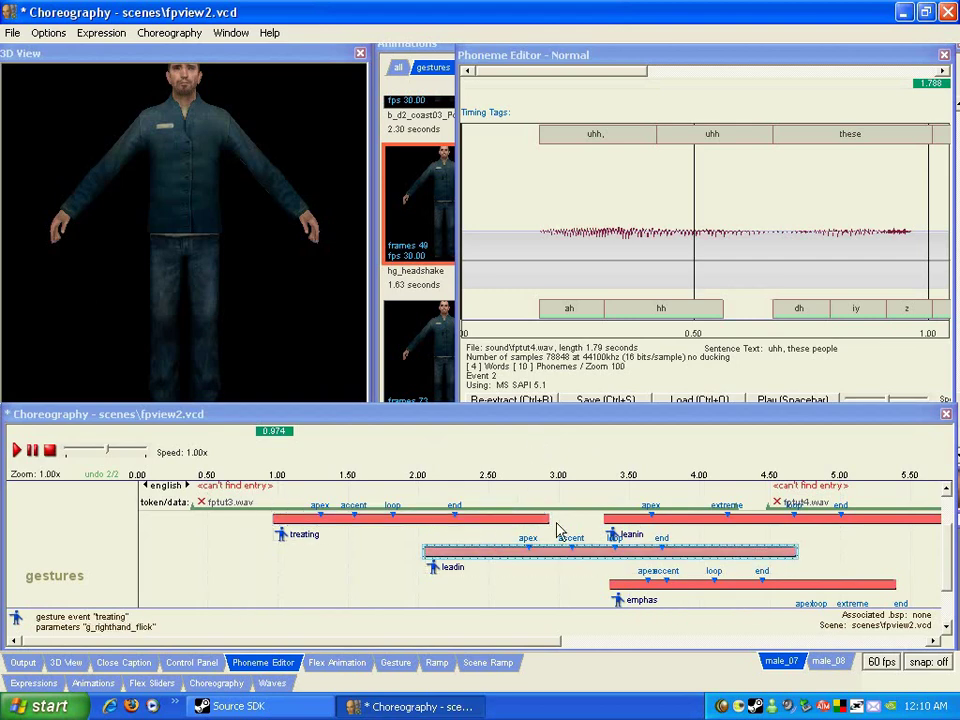
{"action": "mouse_move", "coordinate": [285, 437]}
{"action": "left_mouse_down"}
{"action": "mouse_move", "coordinate": [525, 437]}
{"action": "mouse_move", "coordinate": [688, 463]}
{"action": "mouse_move", "coordinate": [754, 418]}
{"action": "mouse_move", "coordinate": [680, 465]}
{"action": "mouse_move", "coordinate": [597, 465]}
{"action": "left_mouse_up"}
{"action": "left_click", "coordinate": [617, 519]}
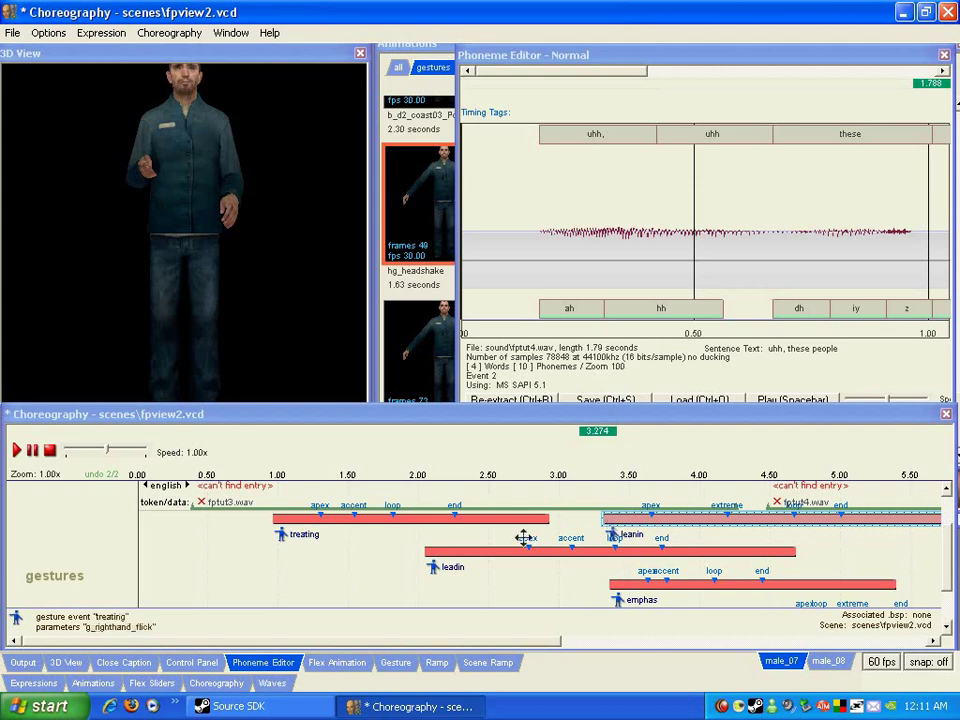
{"action": "left_click", "coordinate": [476, 553]}
Select the treating and emphas events, then preview bg_accentUp in the Animations browser
{"action": "left_click", "coordinate": [477, 520]}
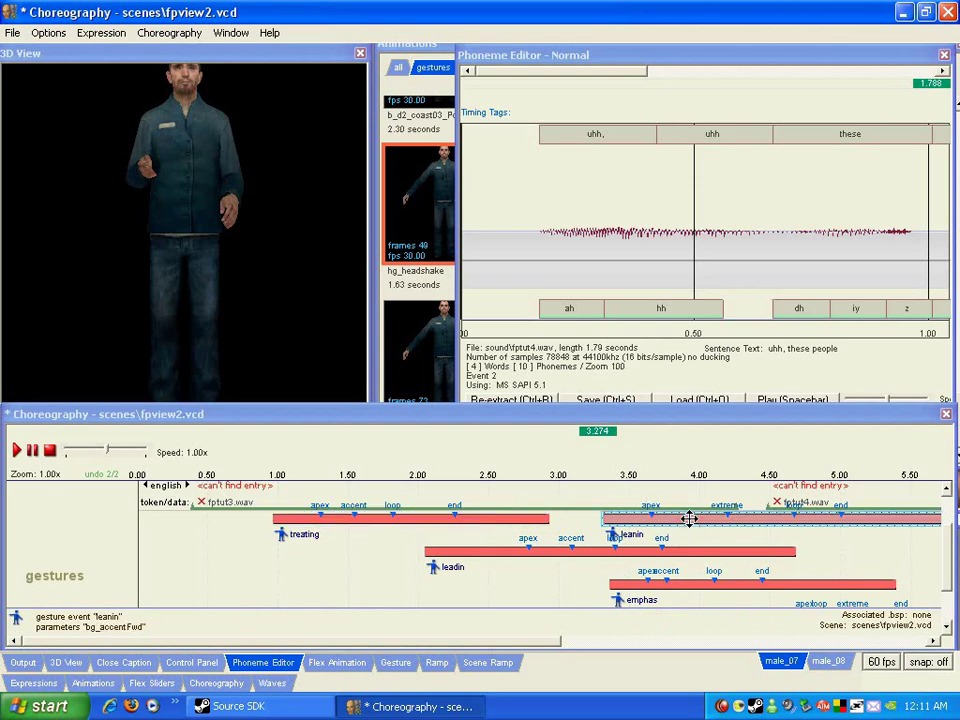
{"action": "left_click", "coordinate": [690, 584]}
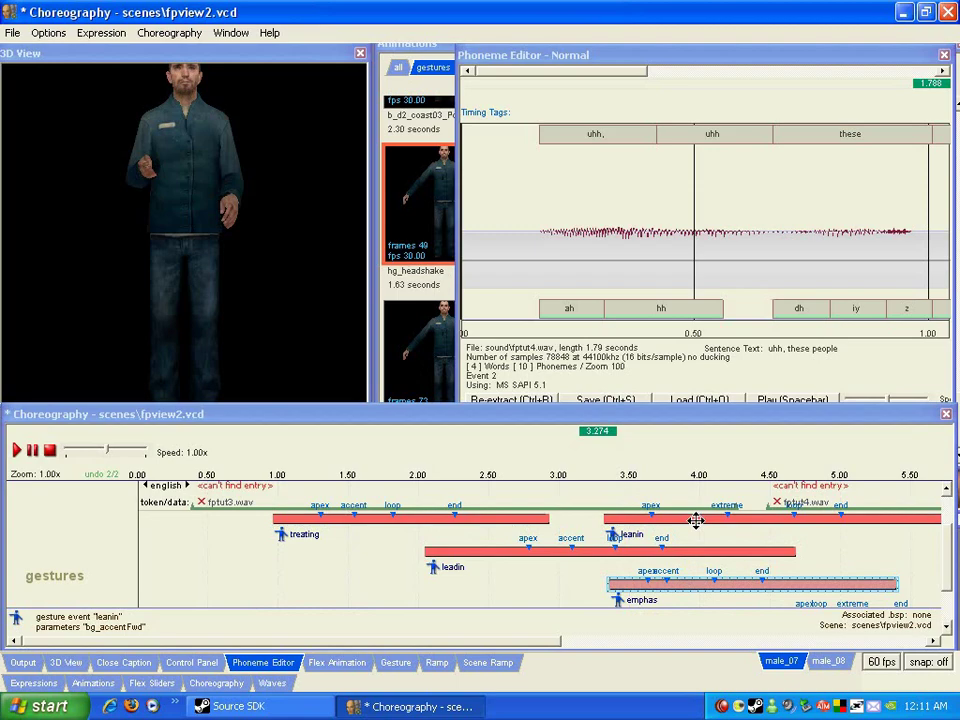
{"action": "left_click", "coordinate": [420, 317]}
{"action": "left_click", "coordinate": [420, 317]}
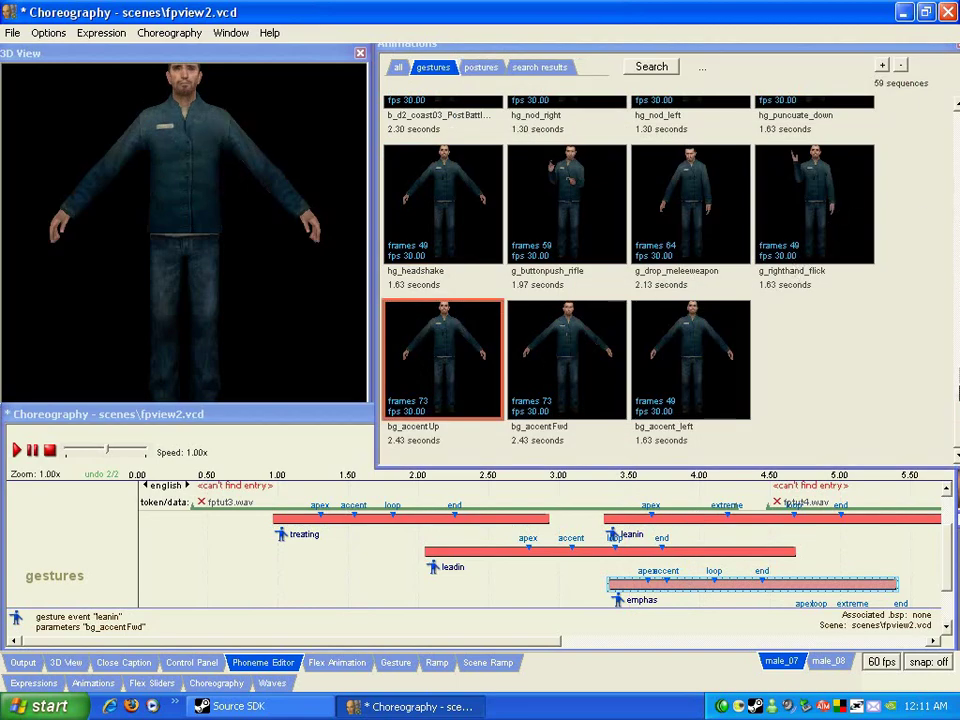
Preview hg_headshake, compare it with bg_accentFwd, then return to hg_headshake
{"action": "scroll", "coordinate": [957, 400], "scroll_direction": "up", "scroll_amount": 2}
{"action": "left_click", "coordinate": [422, 316]}
{"action": "scroll", "coordinate": [957, 400], "scroll_direction": "down", "scroll_amount": 2}
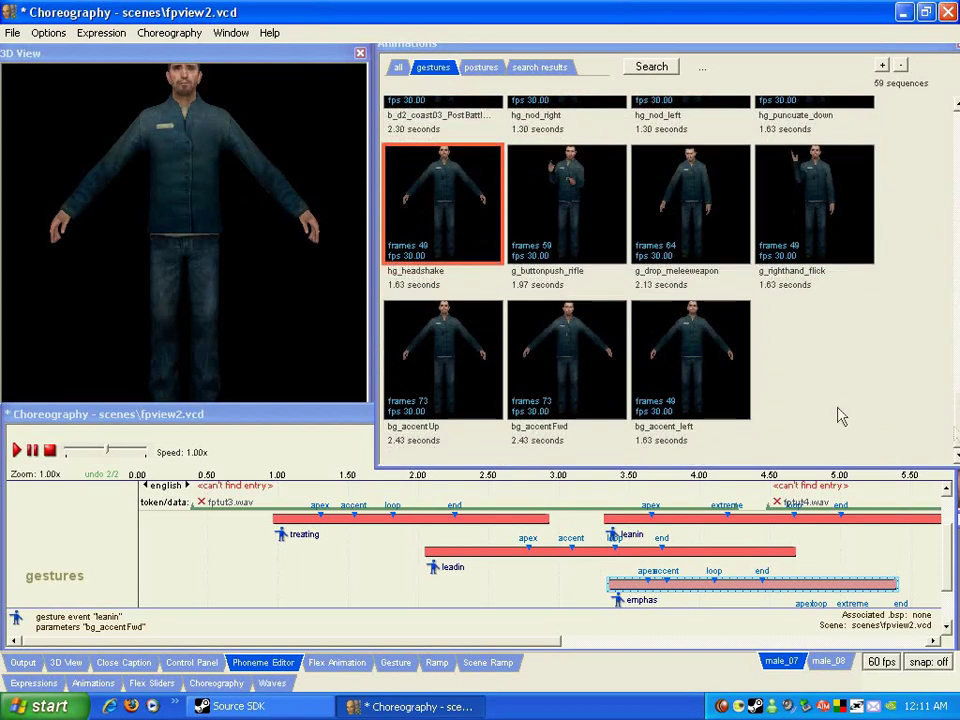
{"action": "left_click", "coordinate": [538, 376]}
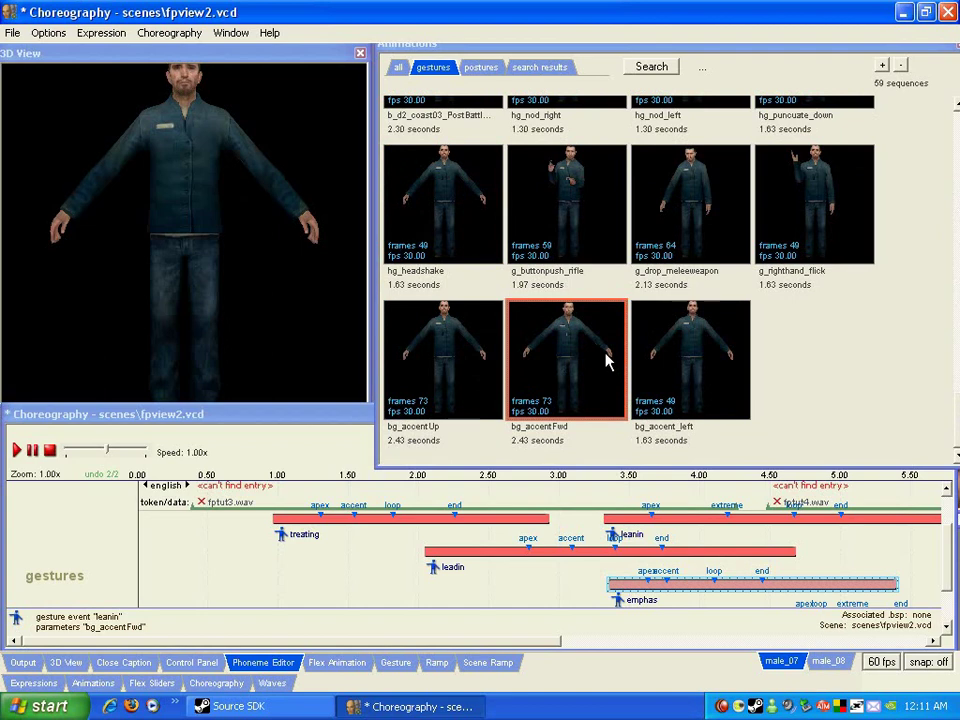
{"action": "left_click", "coordinate": [436, 196]}
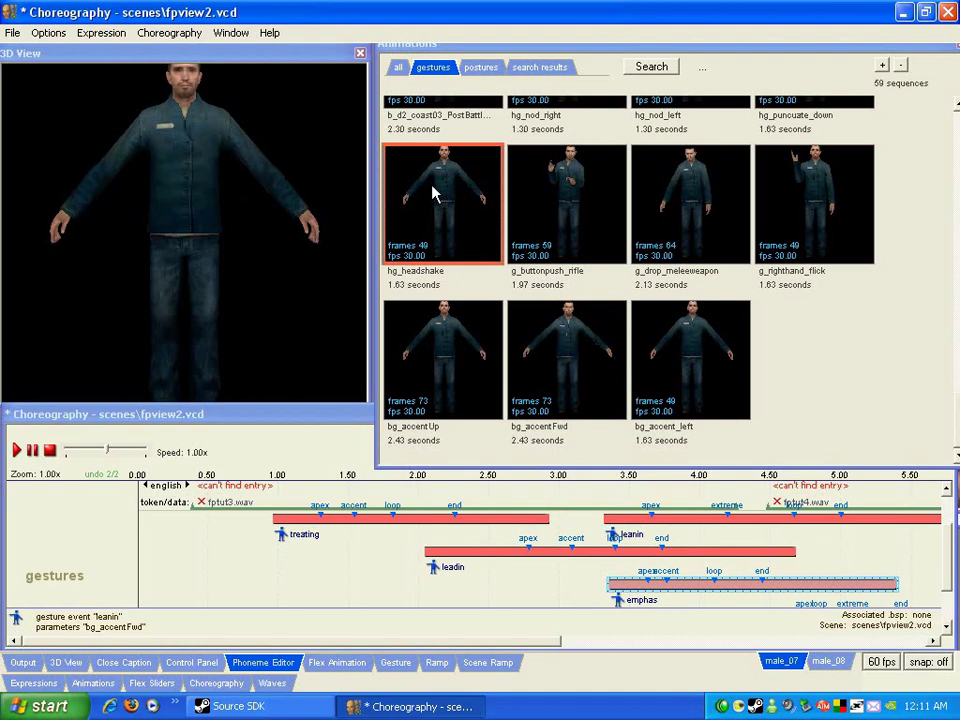
{"action": "left_click", "coordinate": [48, 32]}
Preview bg_accentFwd centered on the face, then recenter the 3D view on the full body
{"action": "left_click", "coordinate": [70, 150]}
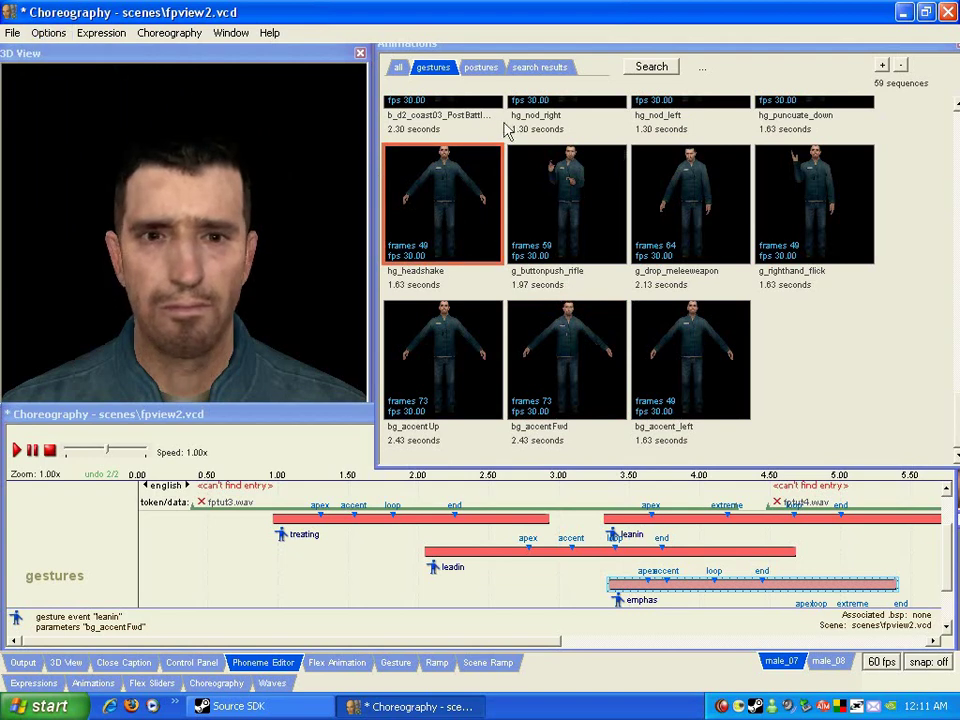
{"action": "left_click", "coordinate": [582, 356]}
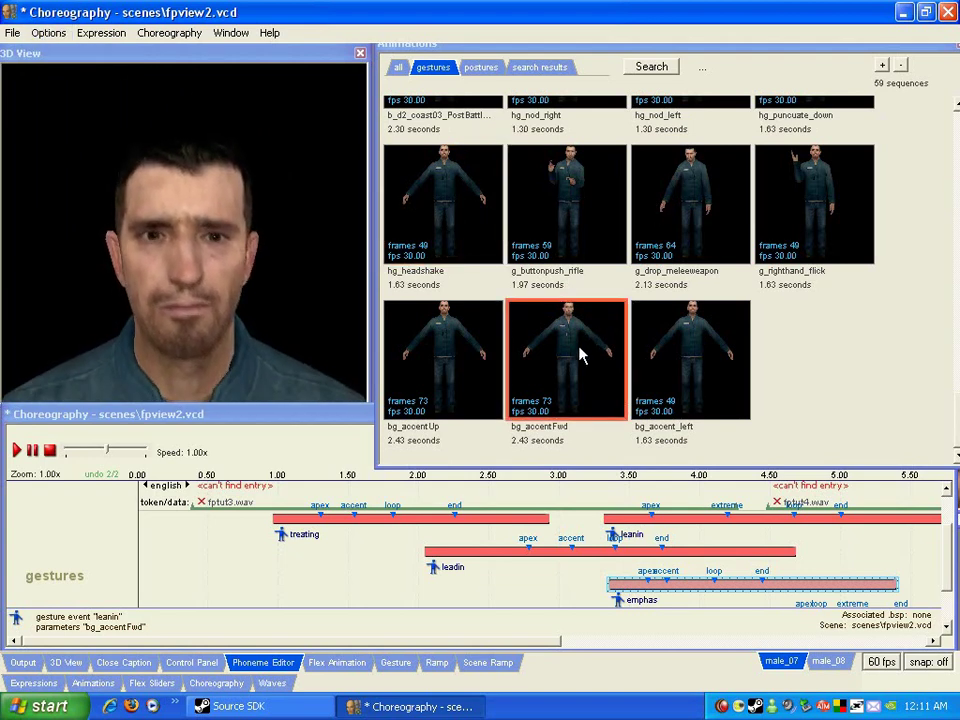
{"action": "left_click", "coordinate": [48, 32]}
{"action": "left_click", "coordinate": [72, 132]}
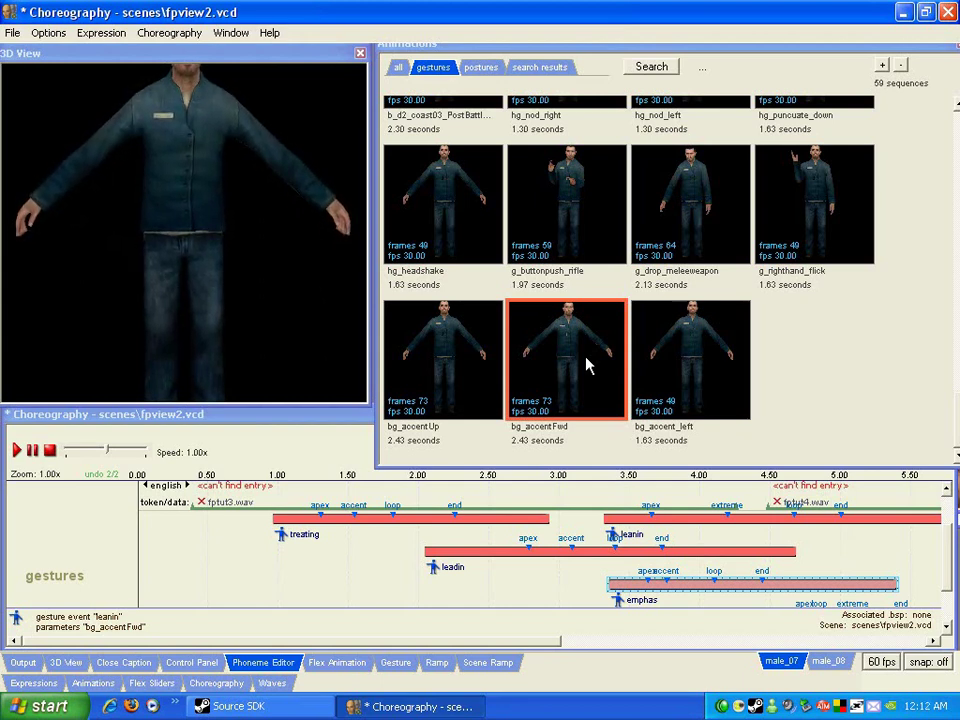
Select the leanin and emphas events, preview bg_accent_left and bg_accentFwd, then clear the selection
{"action": "left_click", "coordinate": [697, 520]}
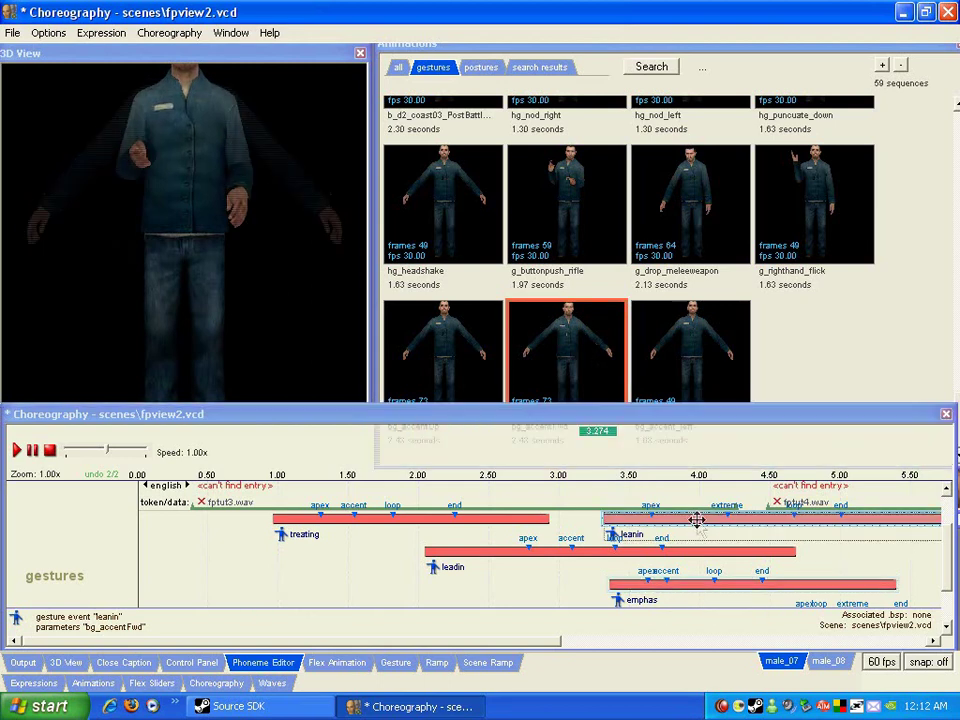
{"action": "left_click", "coordinate": [709, 372]}
{"action": "left_click", "coordinate": [591, 372]}
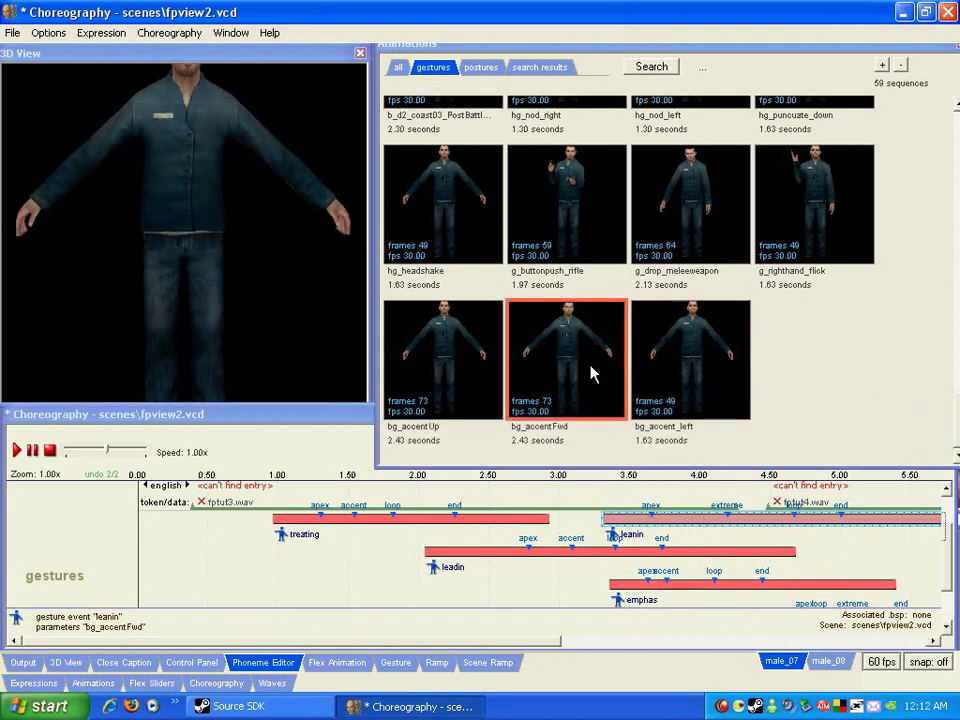
{"action": "left_click", "coordinate": [700, 584]}
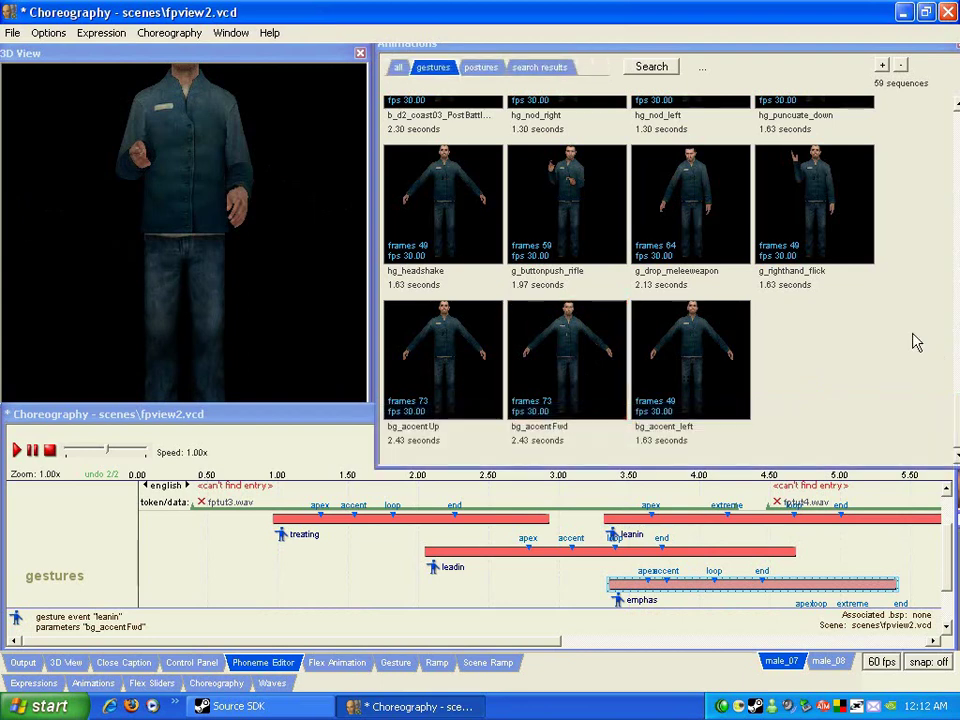
{"action": "left_click", "coordinate": [585, 512]}
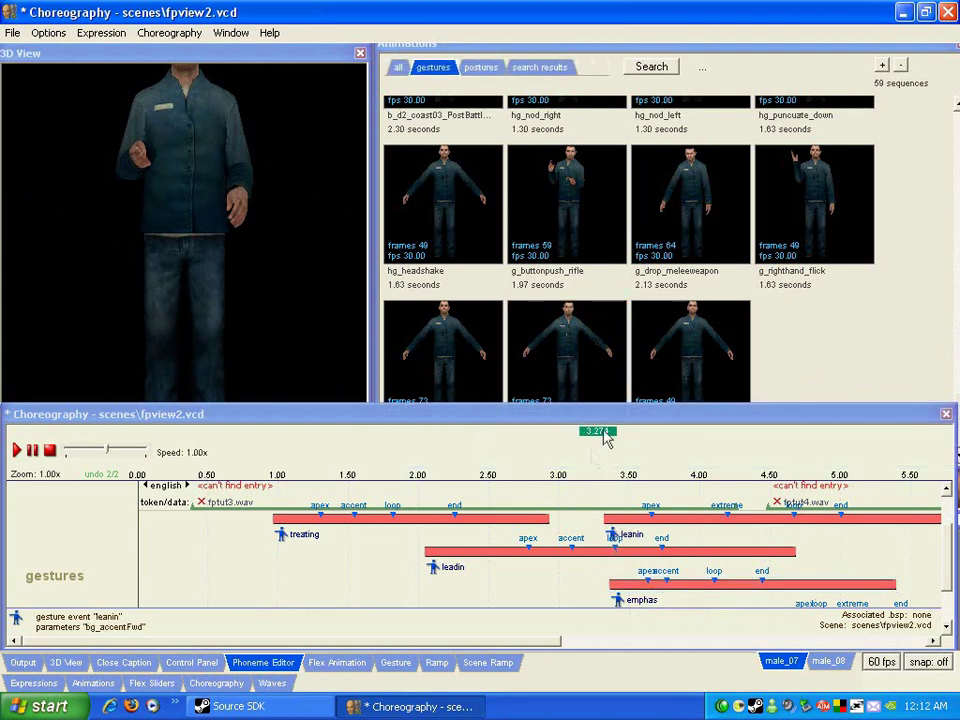
Play the scene from about 4.15 seconds with the system volume raised
{"action": "left_click_drag", "start_coordinate": [597, 430], "coordinate": [812, 438]}
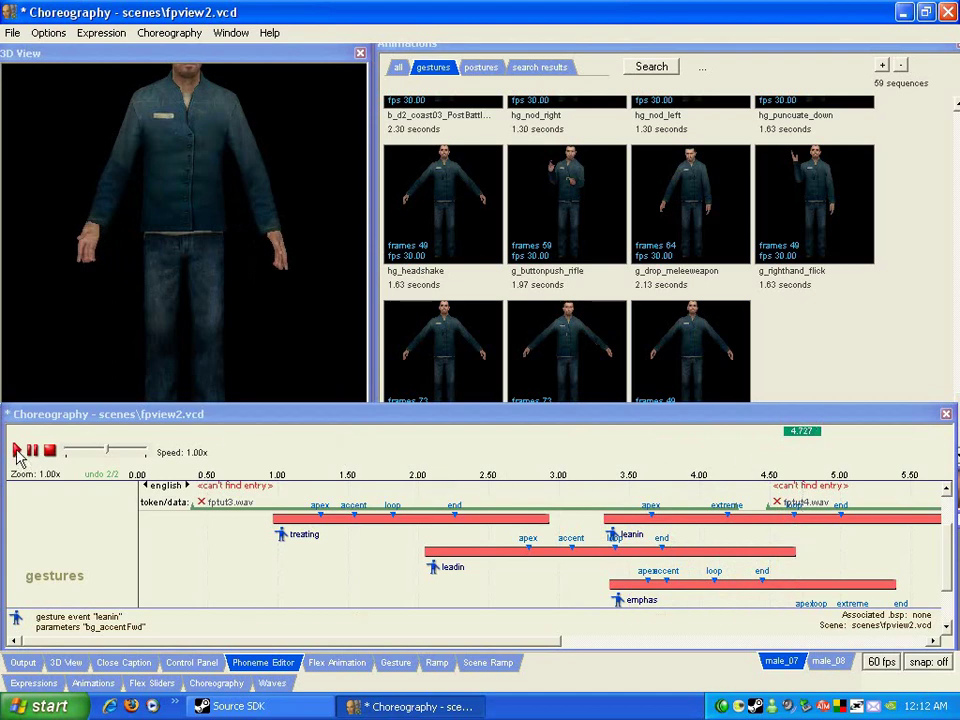
{"action": "left_click", "coordinate": [16, 450]}
{"action": "left_click", "coordinate": [822, 706]}
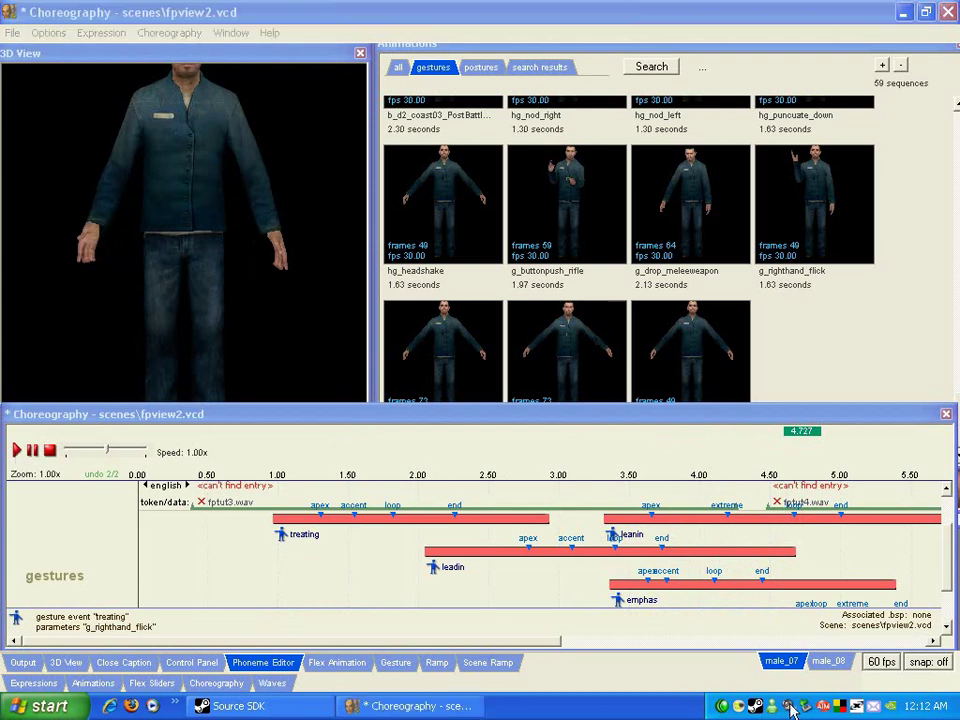
{"action": "left_click_drag", "start_coordinate": [845, 590], "coordinate": [845, 560]}
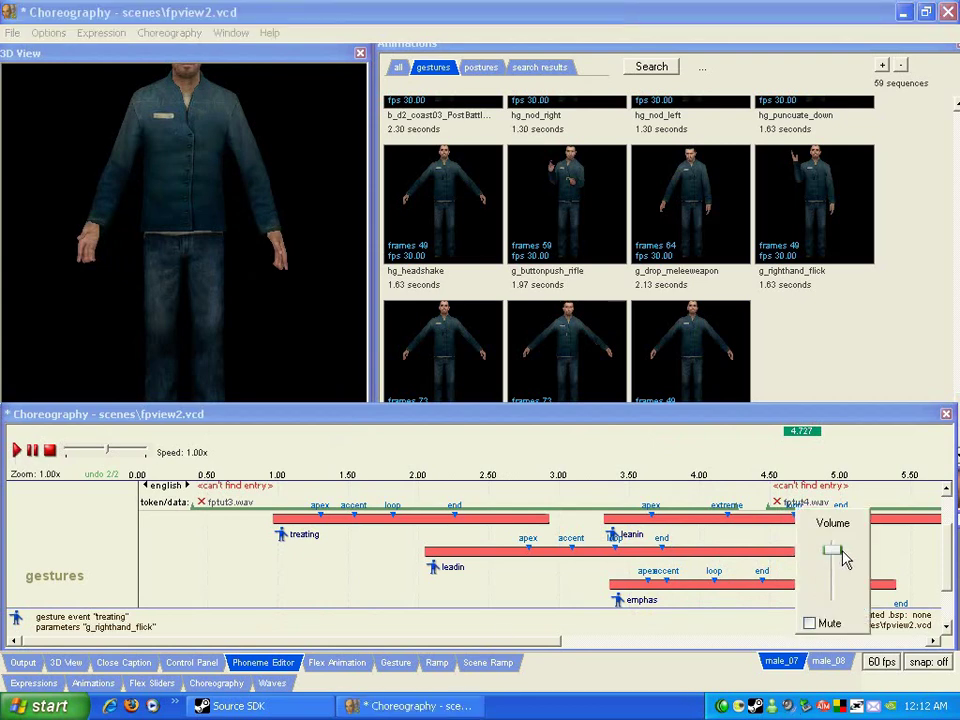